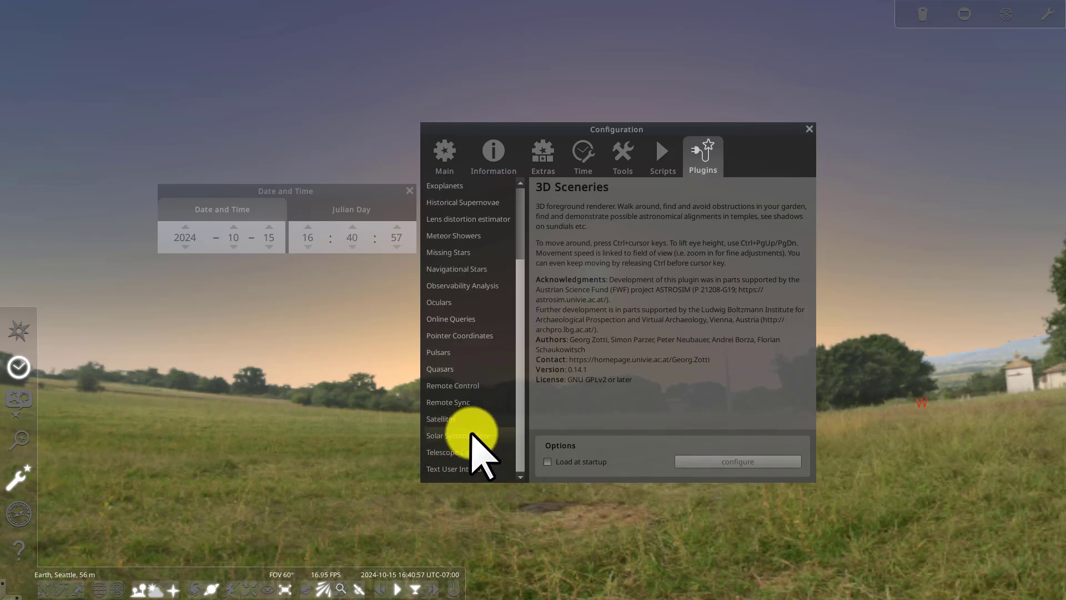
Configure the Solar System Editor plugin and start importing orbital elements in MPC format
left_click(454, 436)
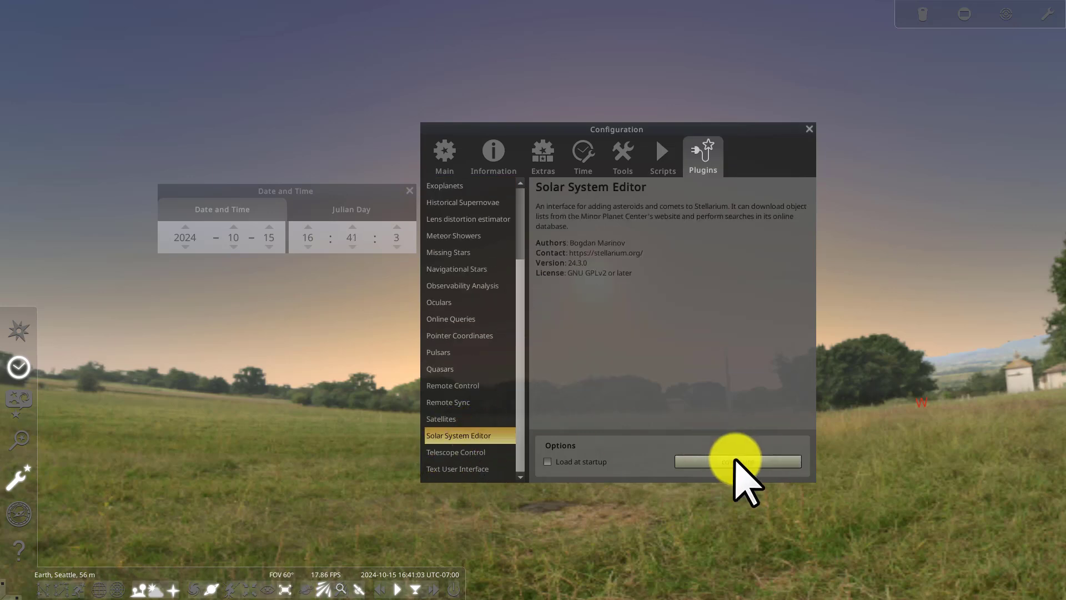
left_click(739, 461)
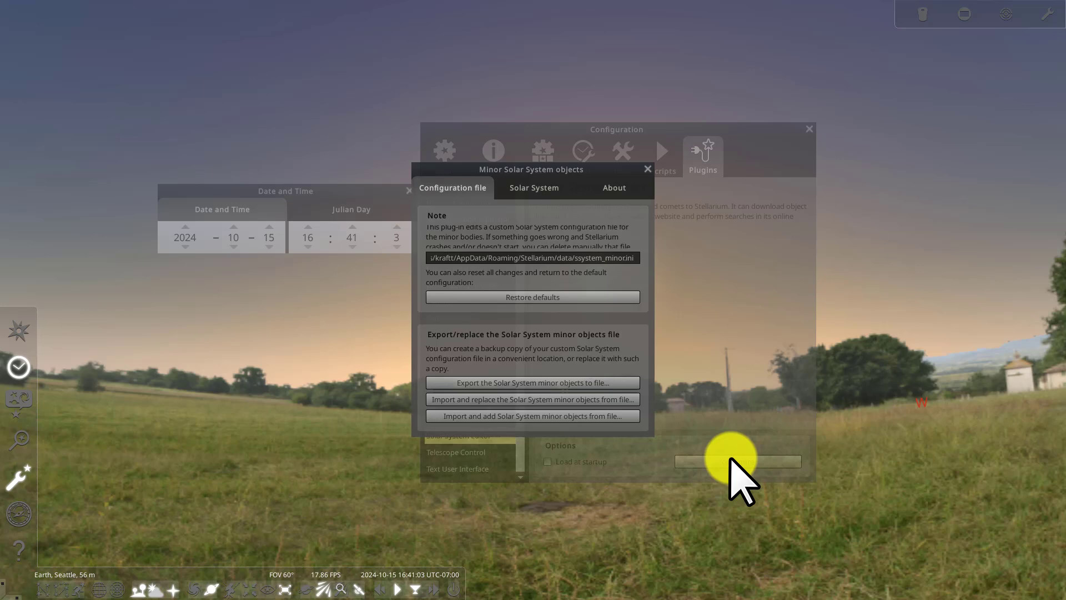
left_click(532, 188)
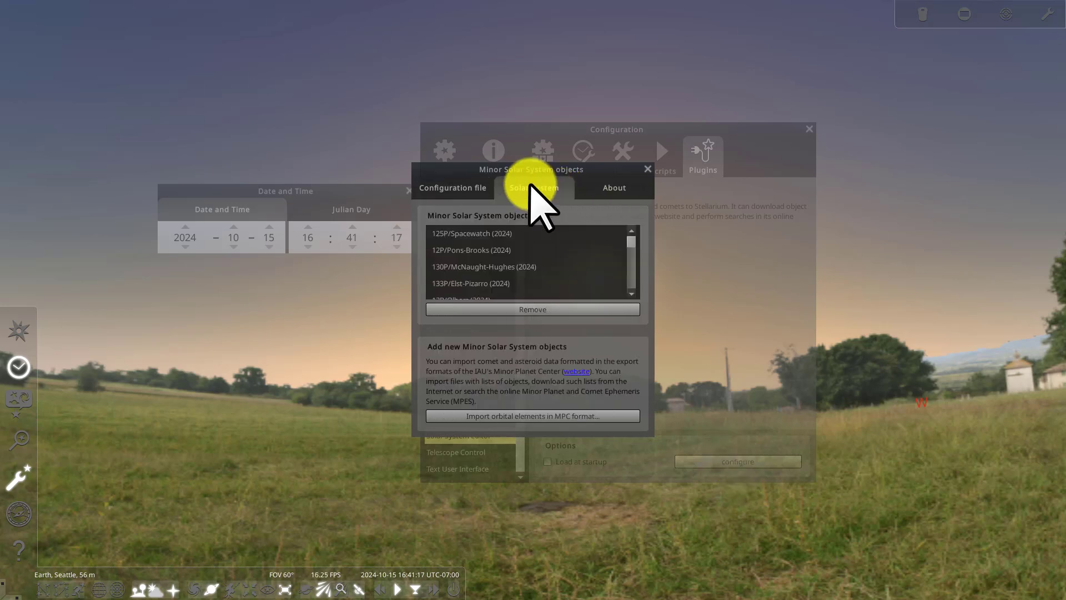
left_click(518, 416)
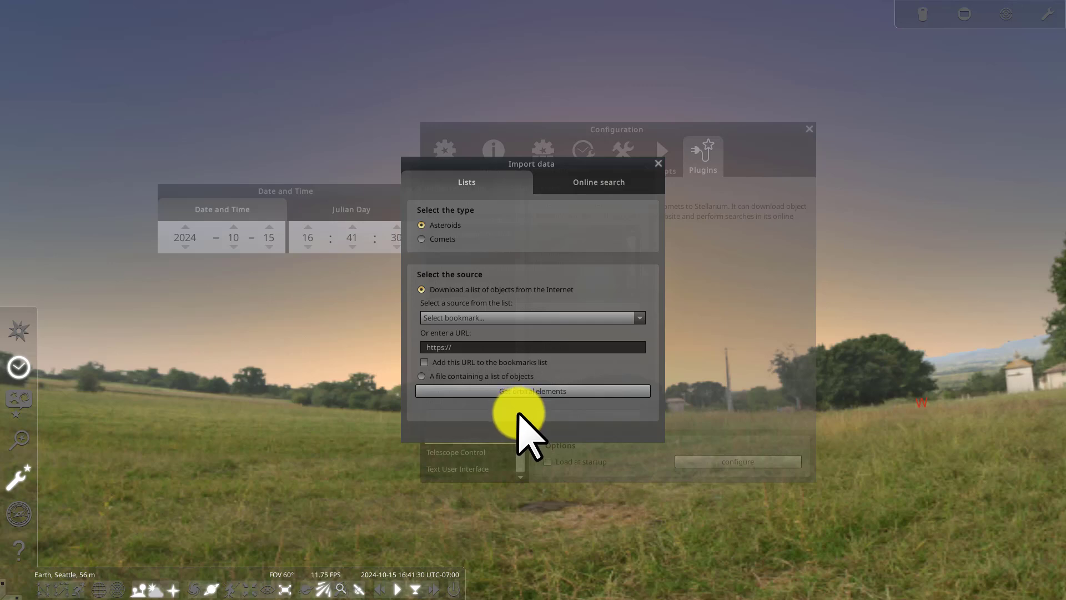
Set the import type to Comets and get the orbital elements from MPC's list of observable comets
left_click(421, 238)
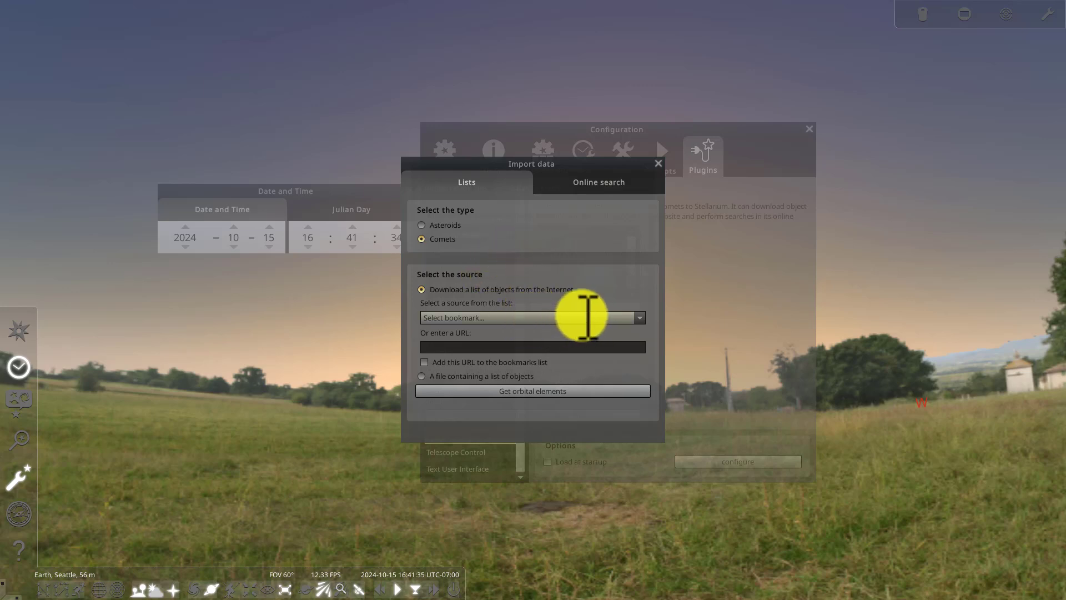
left_click(638, 317)
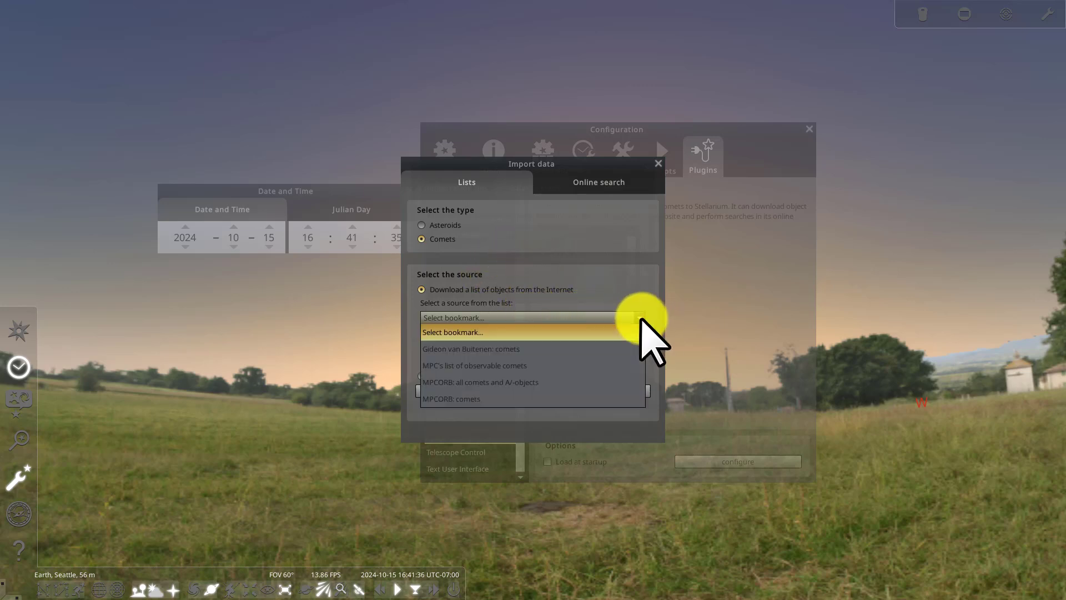
left_click(472, 365)
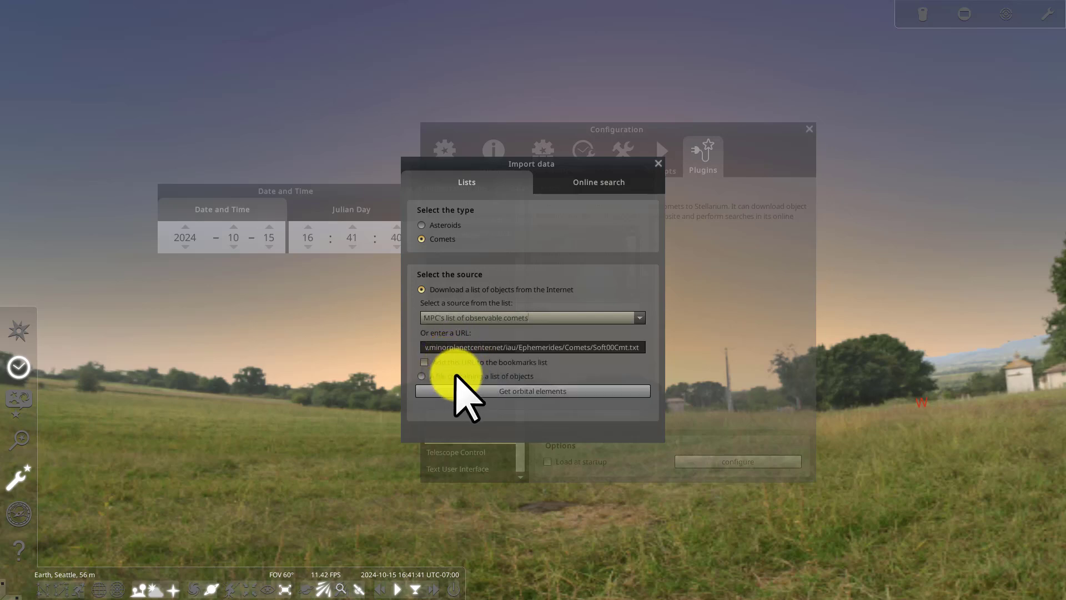
left_click(506, 391)
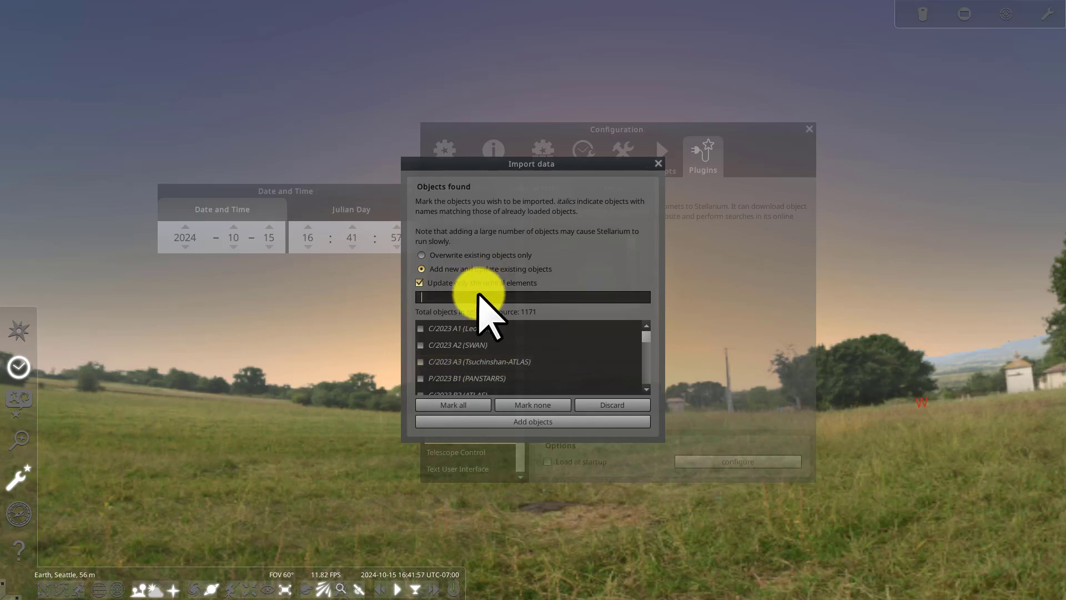
Filter the found objects by "tsuchin", add only comet C/2023 A3 (Tsuchinshan-ATLAS), and close the import and configuration dialogs
left_click(481, 297)
type("t")
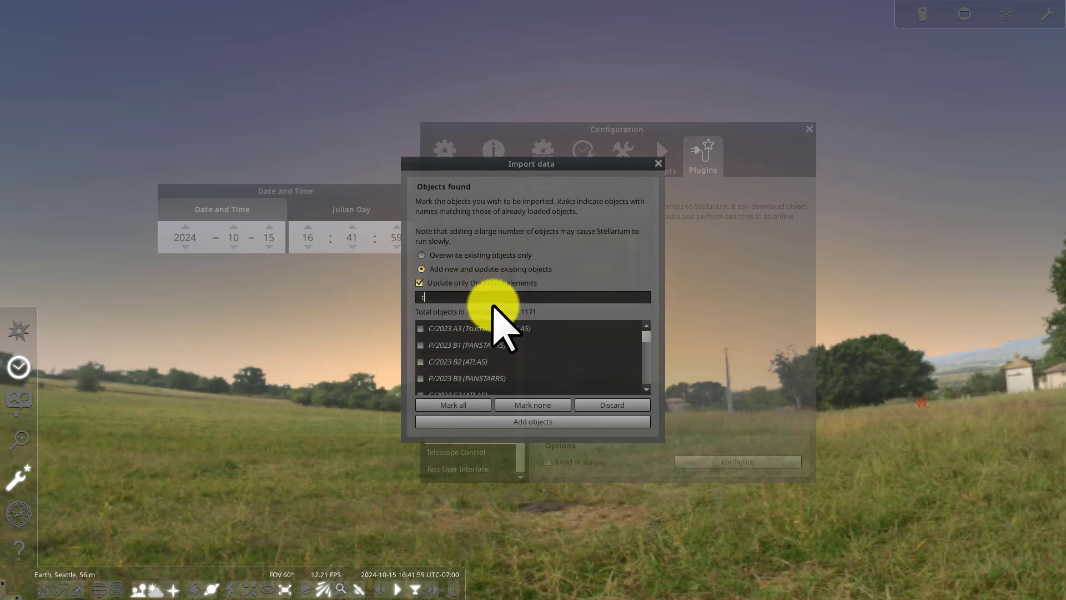
type("such")
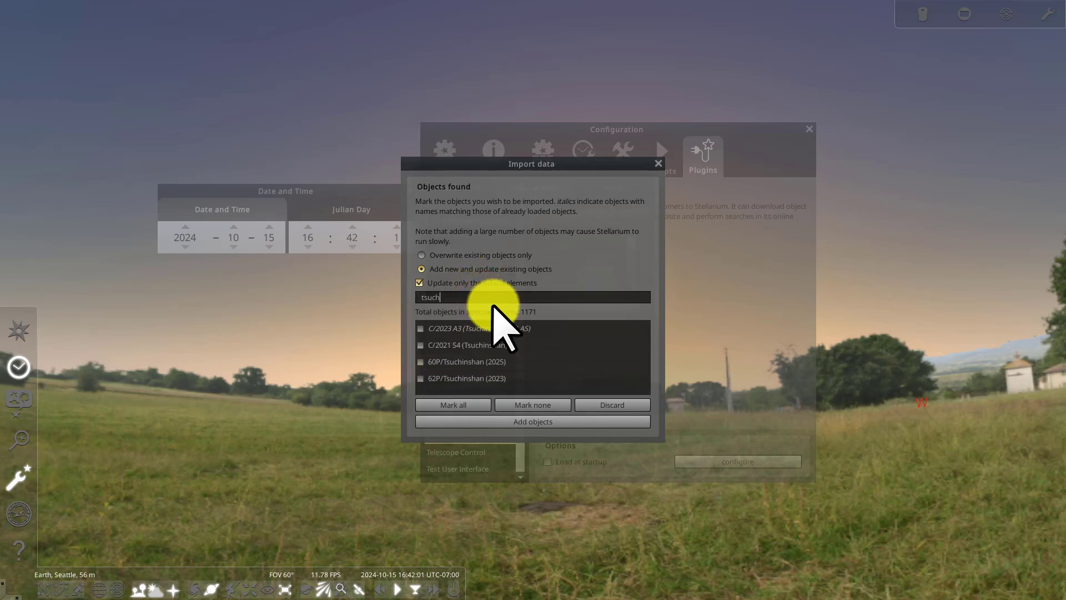
type("in")
left_click(420, 328)
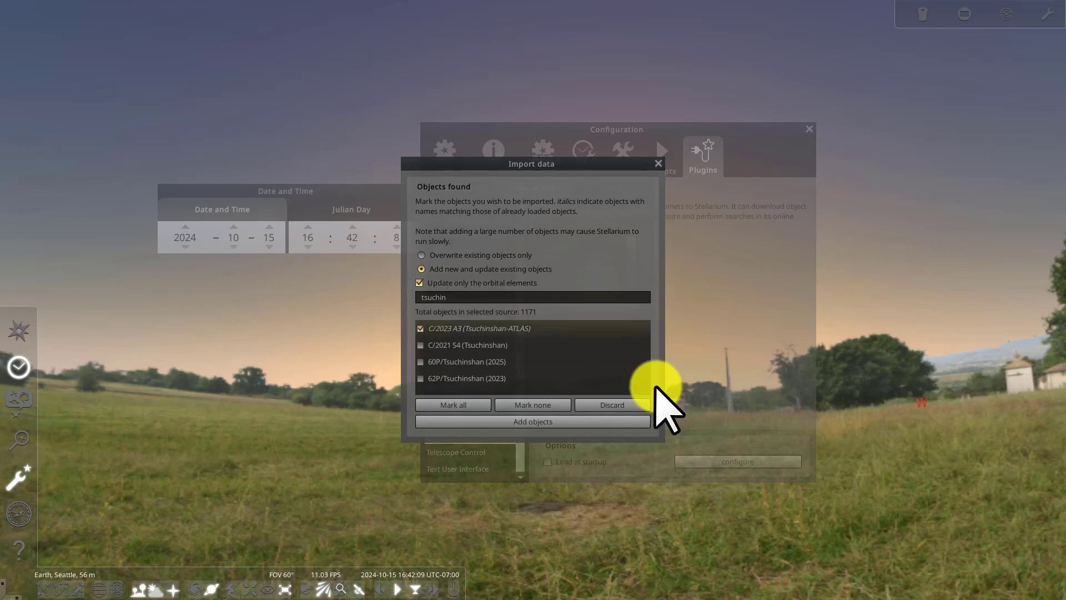
left_click(533, 421)
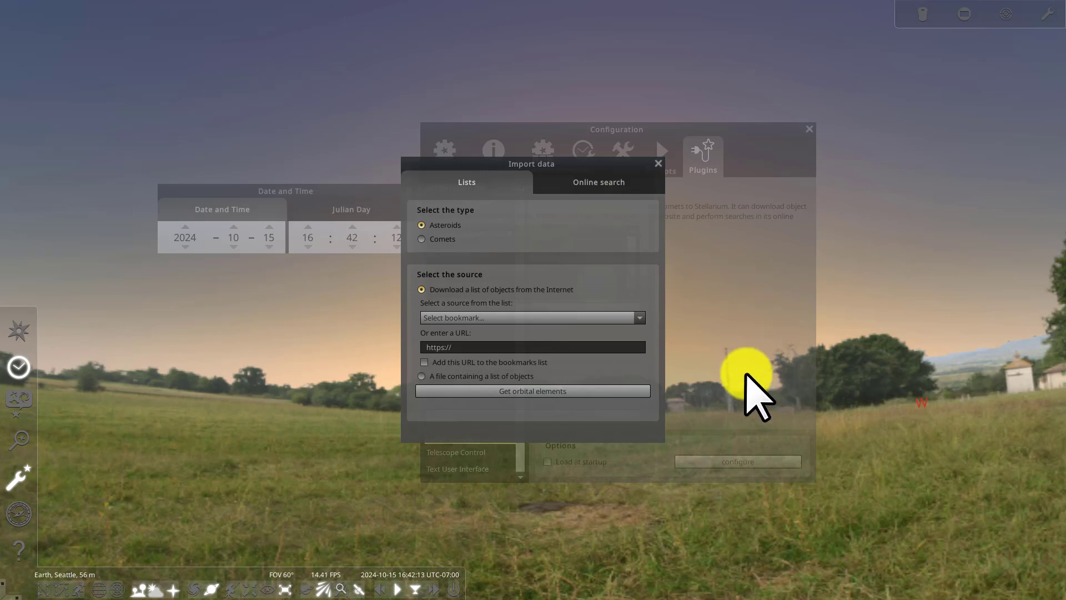
left_click(657, 163)
left_click(812, 130)
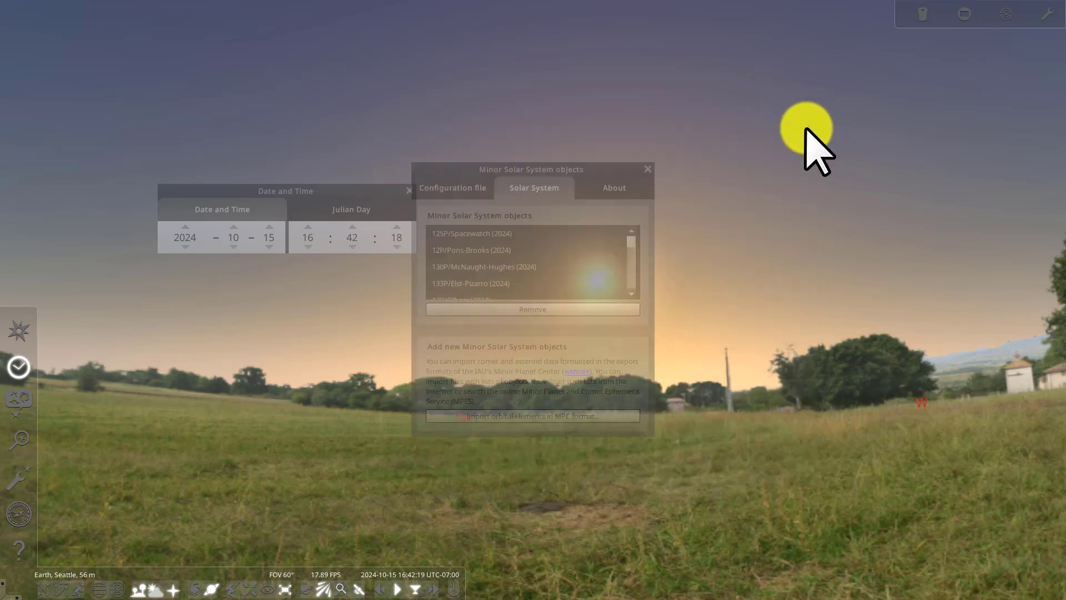
left_click(645, 170)
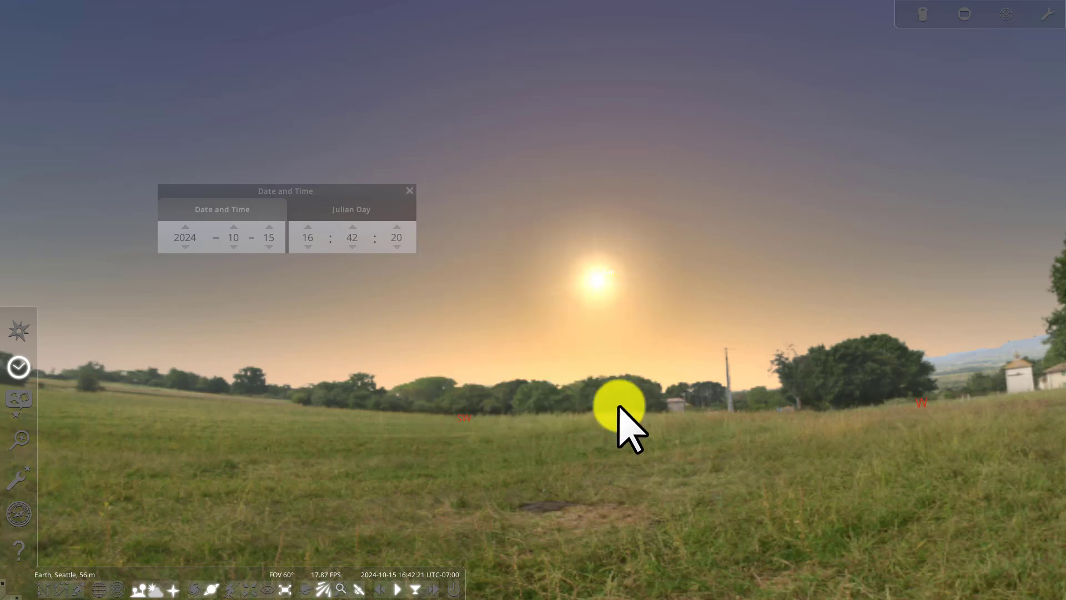
Set the simulation time to 18:00 on 2024-10-15, keeping the southwestern horizon in view
left_click_drag(619, 423, 594, 488)
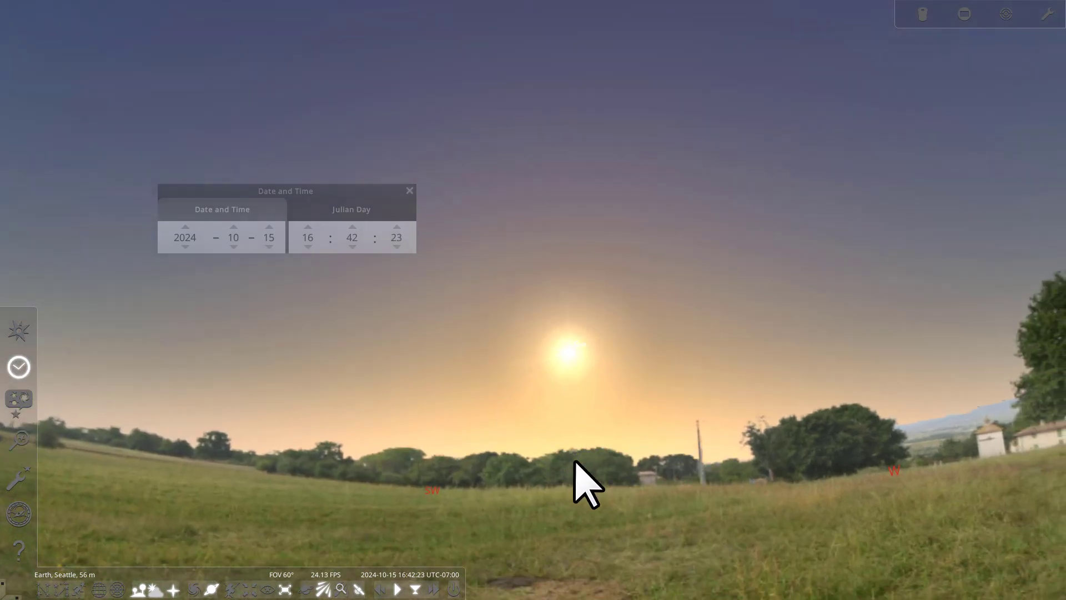
left_click(308, 226)
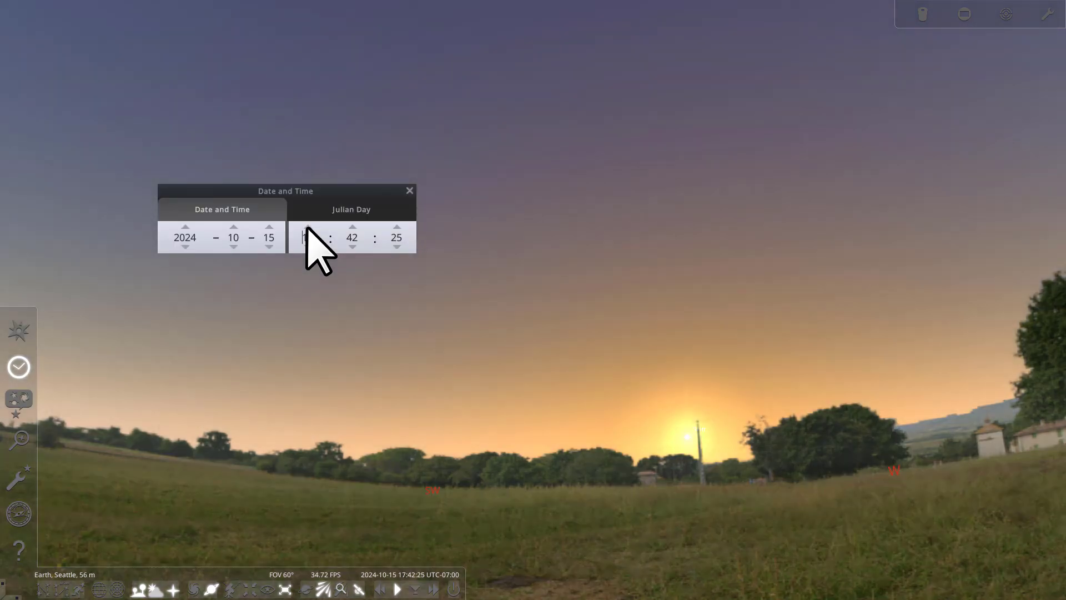
left_click(308, 226)
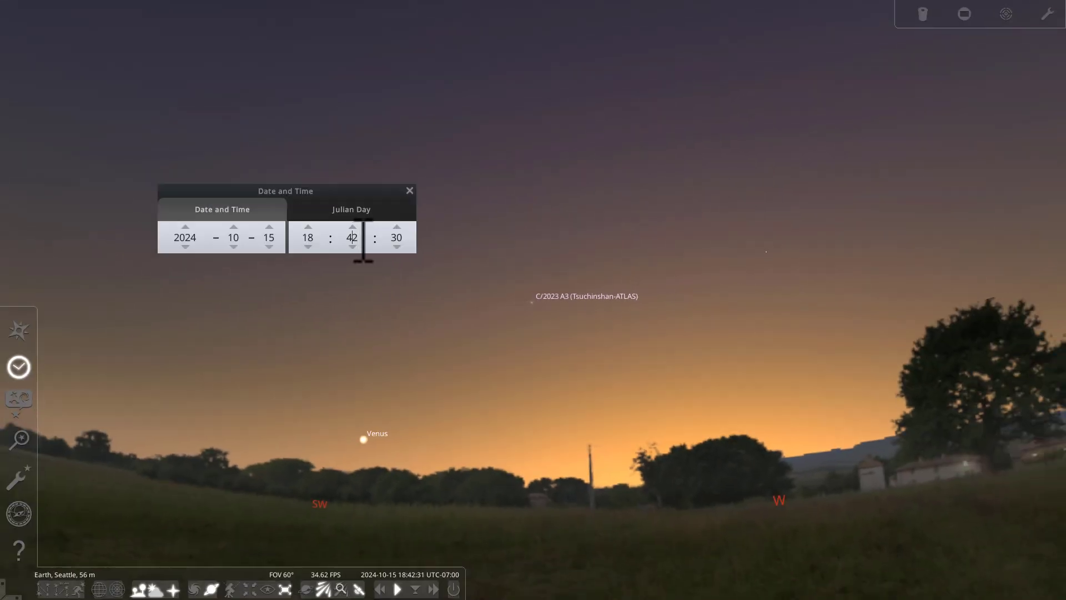
type("0")
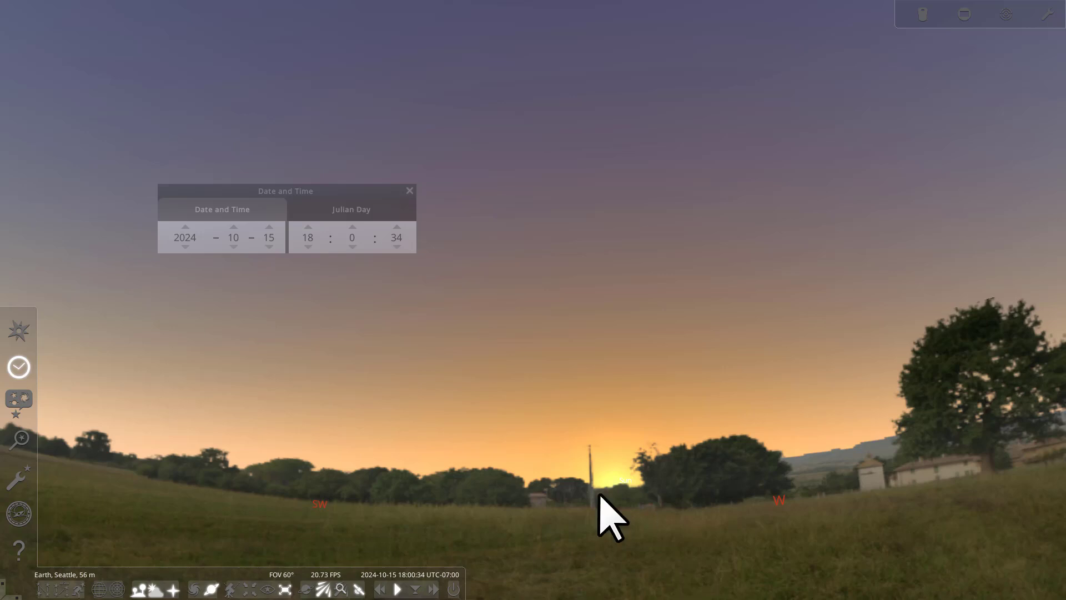
left_click_drag(575, 441, 619, 468)
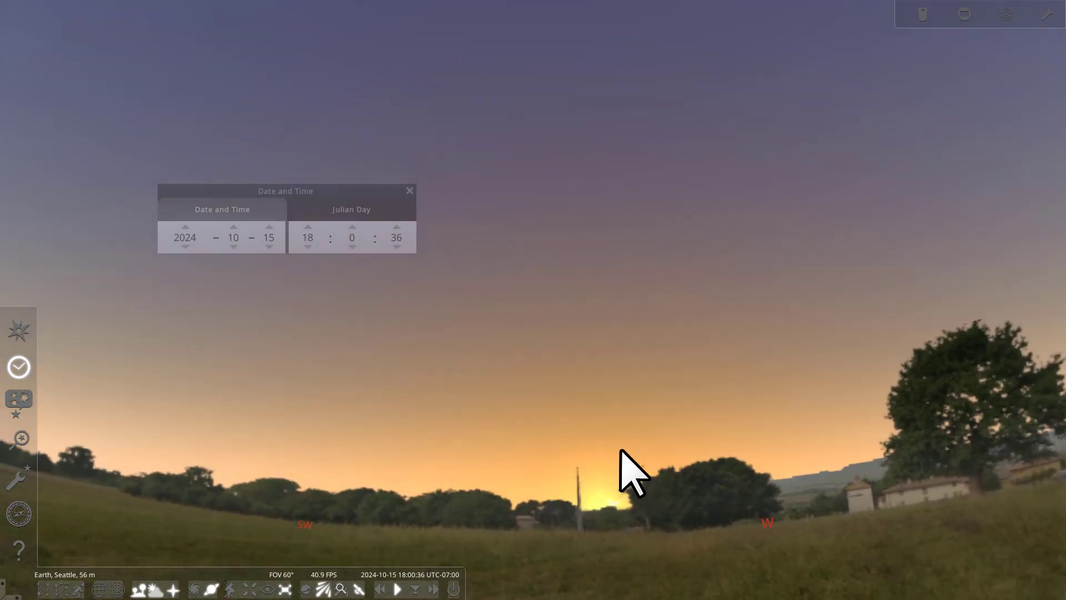
Turn off the atmosphere and examine comet C/2023 A3 and its tails up close above the southwestern horizon
left_click(152, 587)
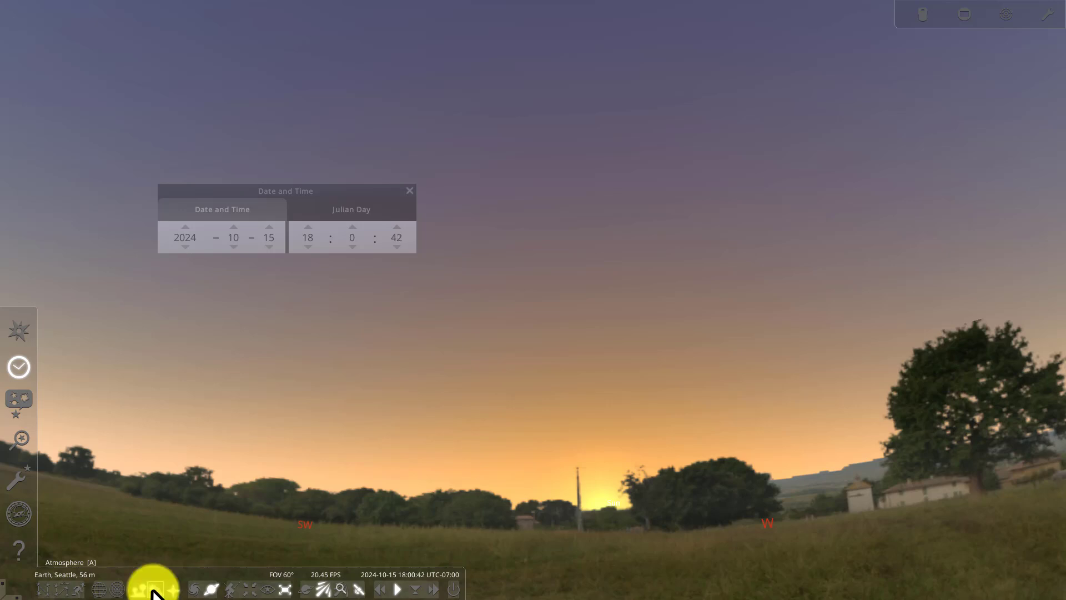
left_click(153, 591)
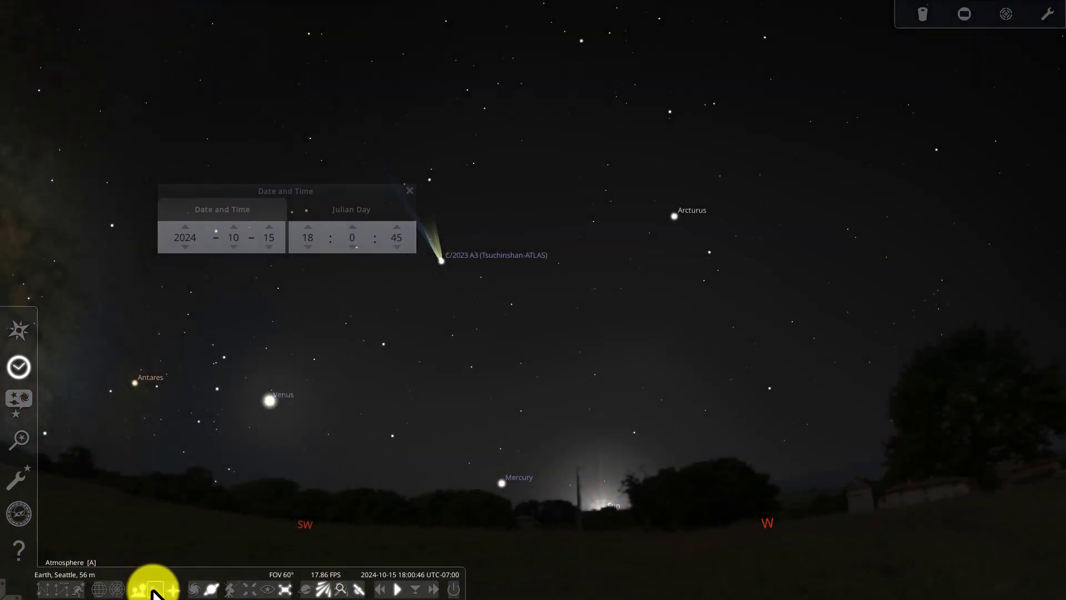
left_click_drag(388, 440, 488, 483)
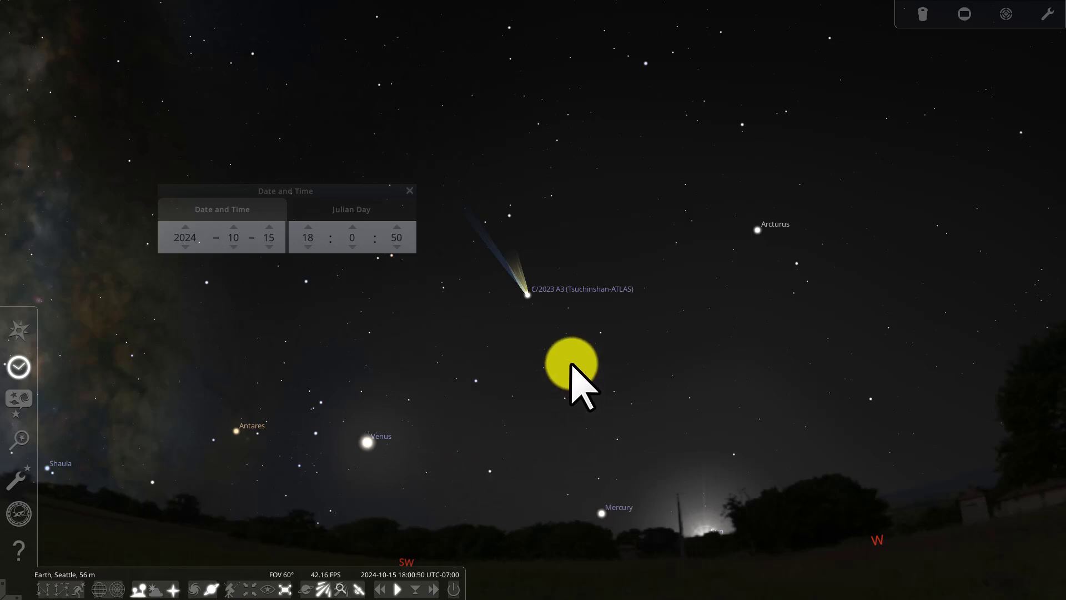
scroll(578, 361, "up", 3)
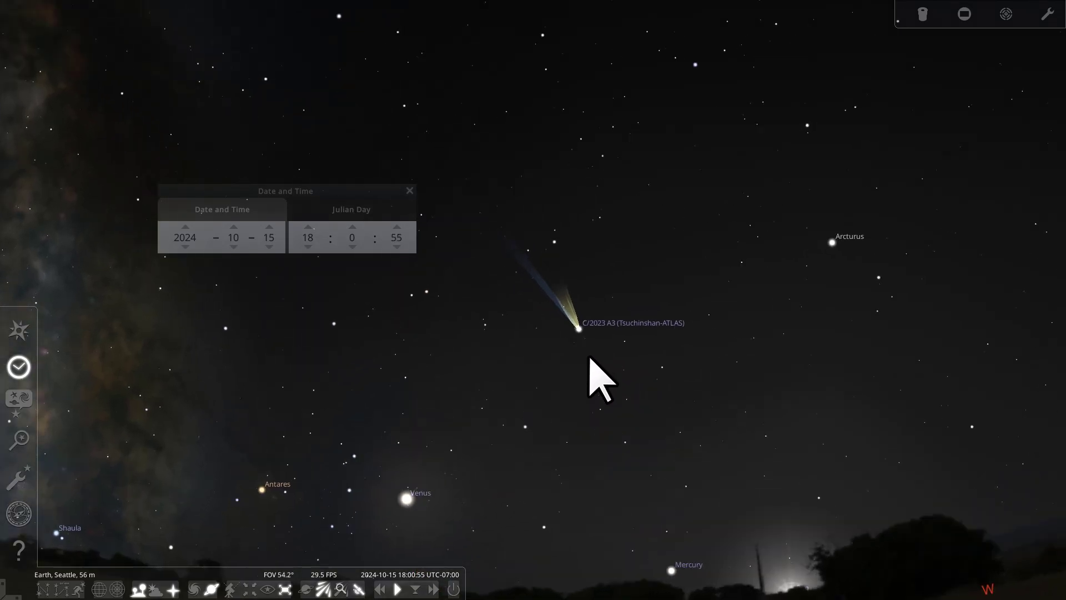
scroll(595, 361, "up", 8)
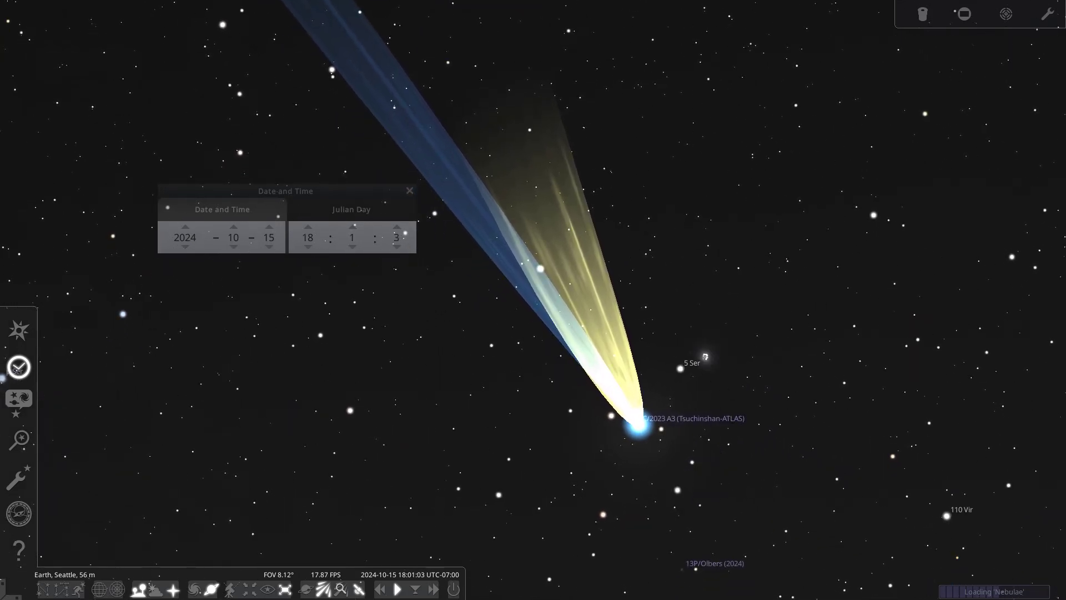
scroll(705, 356, "down", 6)
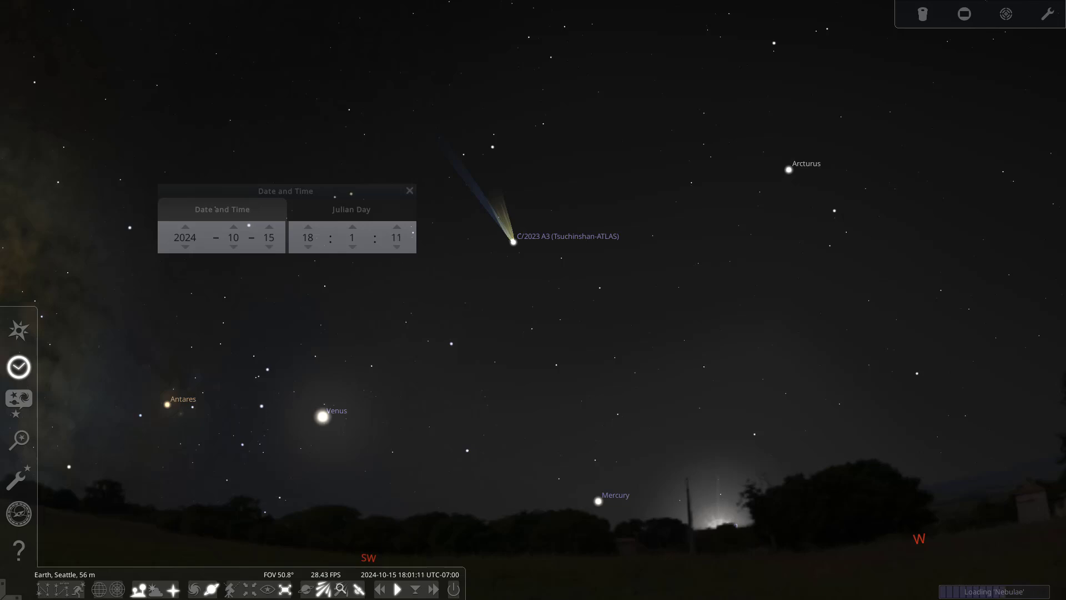
Turn the atmosphere back on and set the simulation hour to 19
left_click(308, 246)
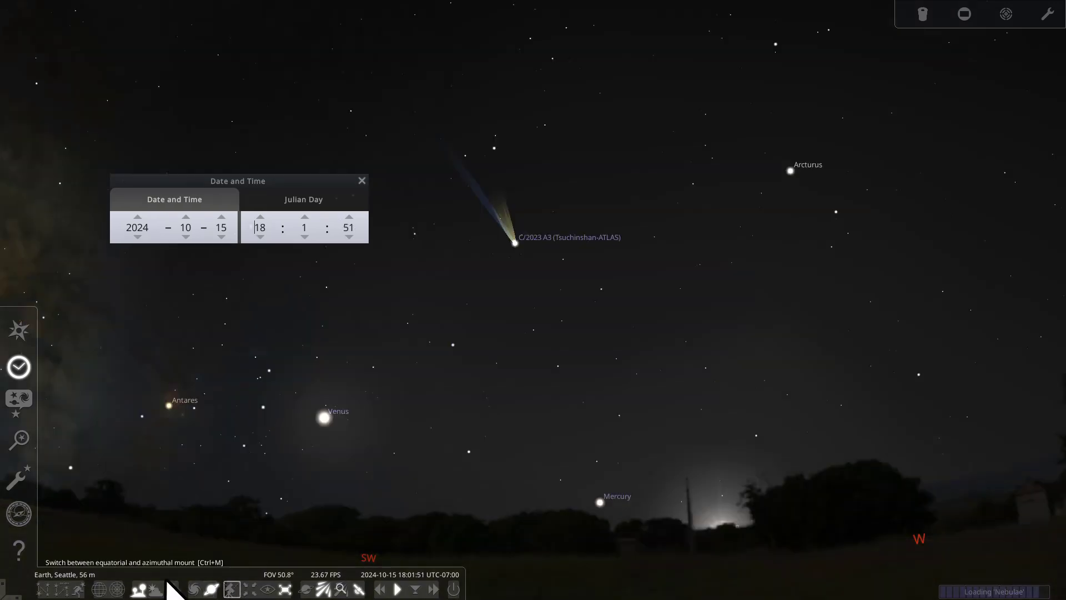
left_click(154, 589)
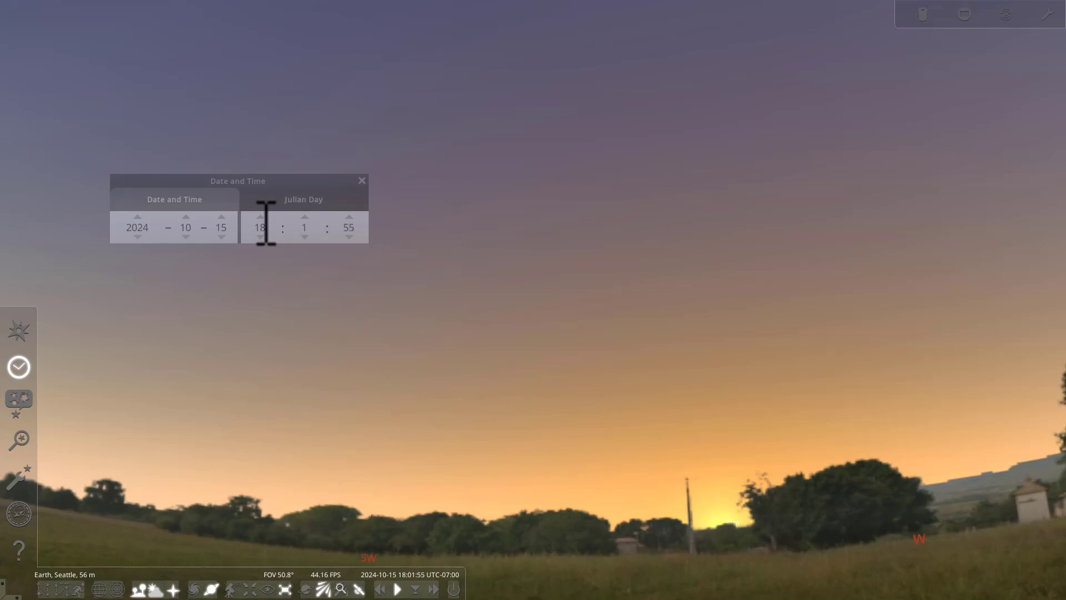
left_click(260, 217)
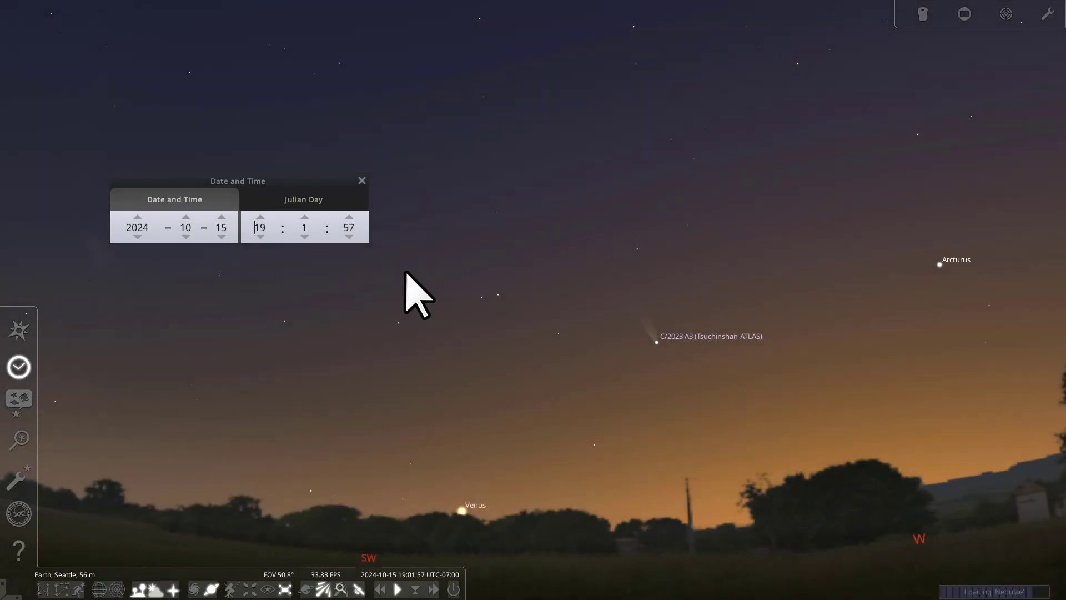
Examine the comet's position in the twilight sky relative to Arcturus and Venus, selecting each of the two for reference
left_click_drag(779, 400, 677, 402)
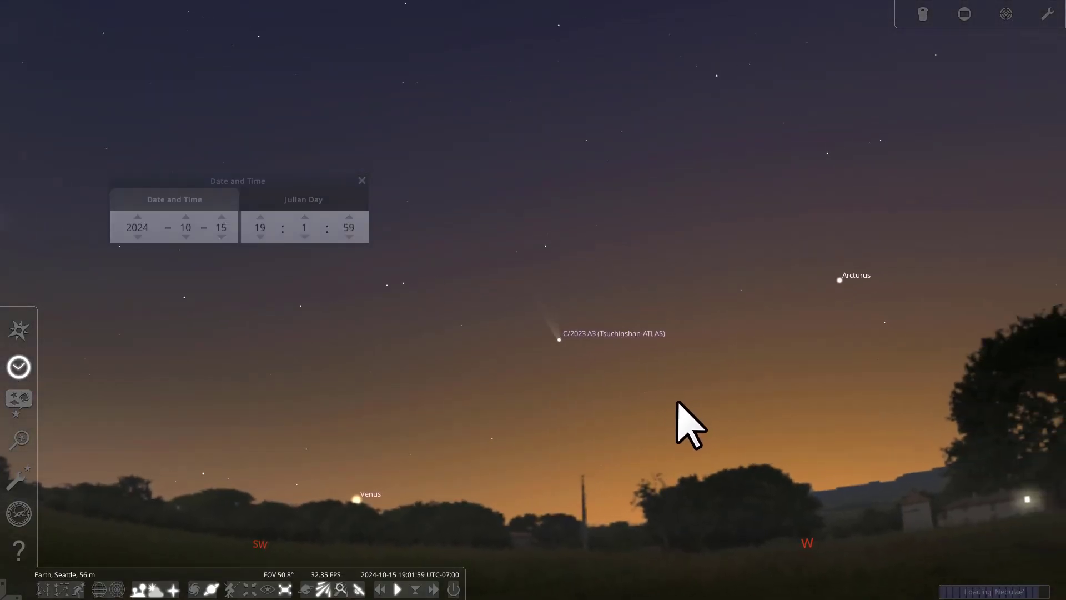
scroll(644, 383, "up", 3)
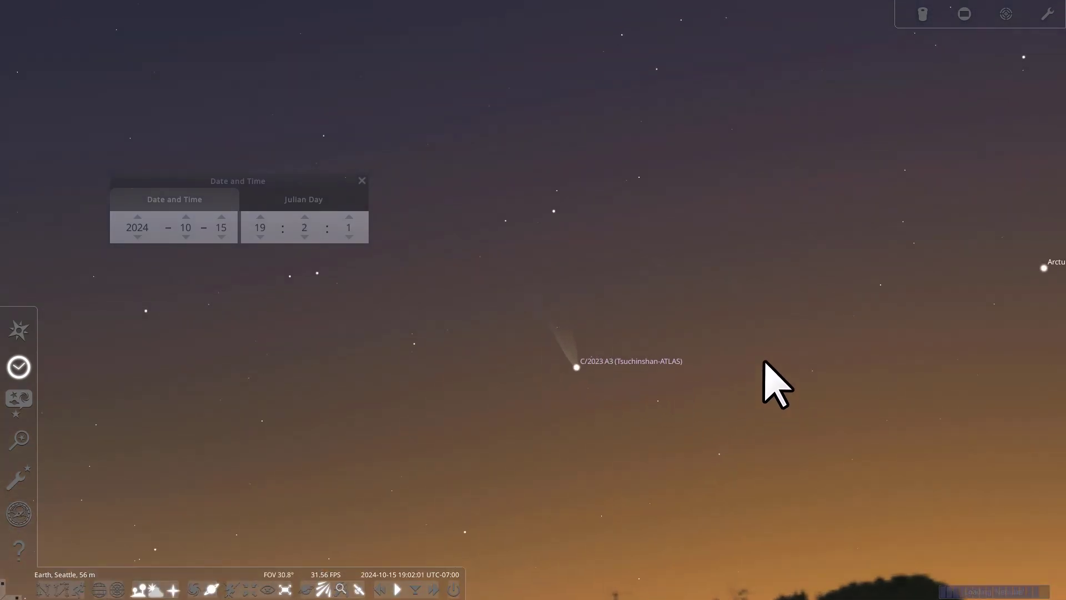
scroll(749, 311, "down", 4)
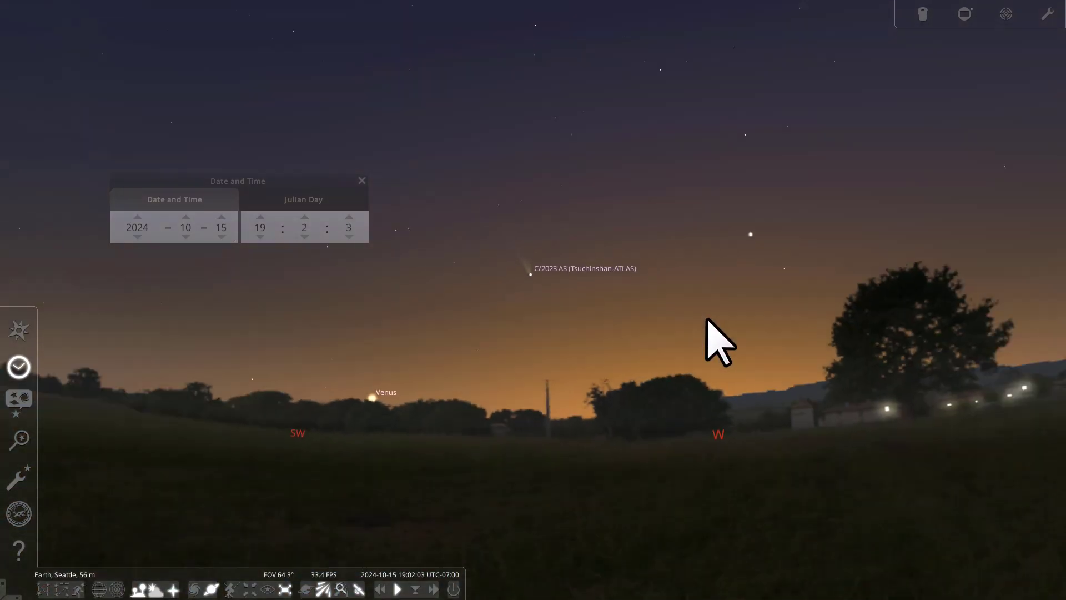
left_click_drag(717, 323, 679, 380)
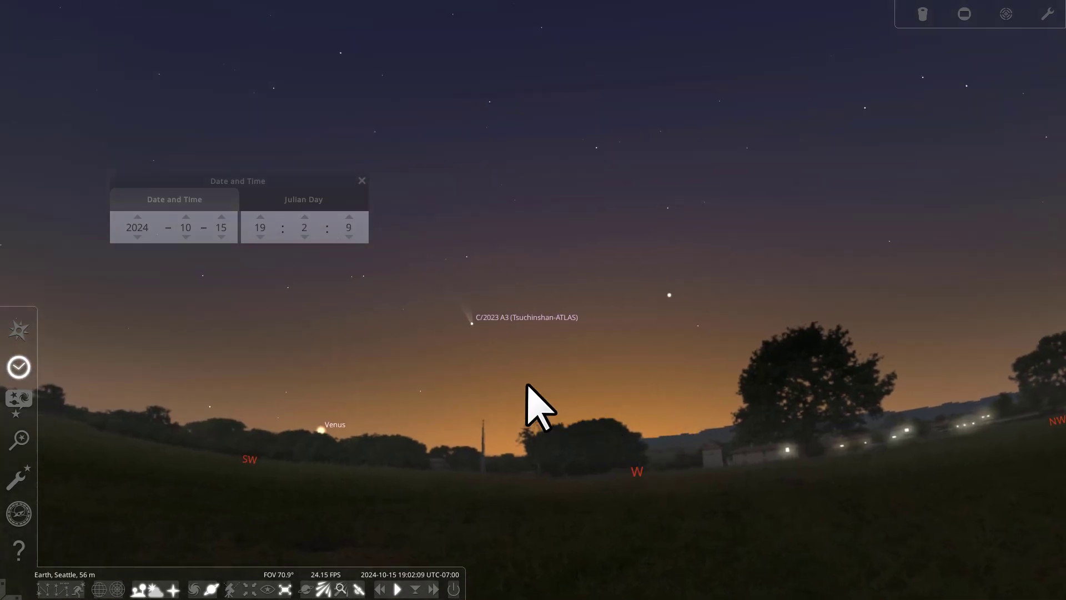
left_click(669, 294)
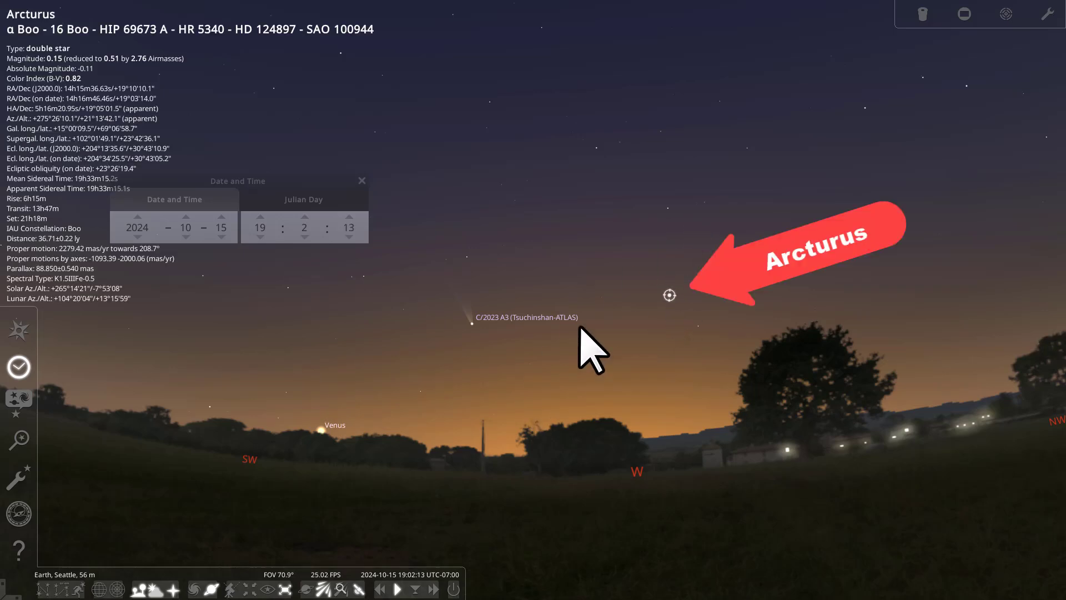
left_click(323, 430)
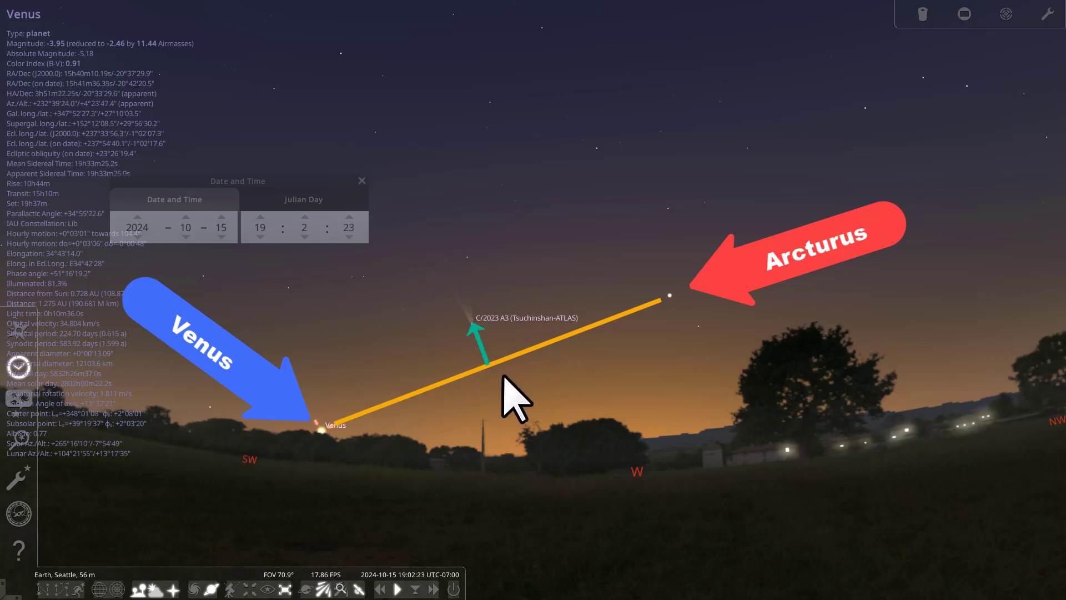
mouse_move(505, 388)
left_mouse_down()
mouse_move(519, 369)
mouse_move(511, 404)
left_mouse_up()
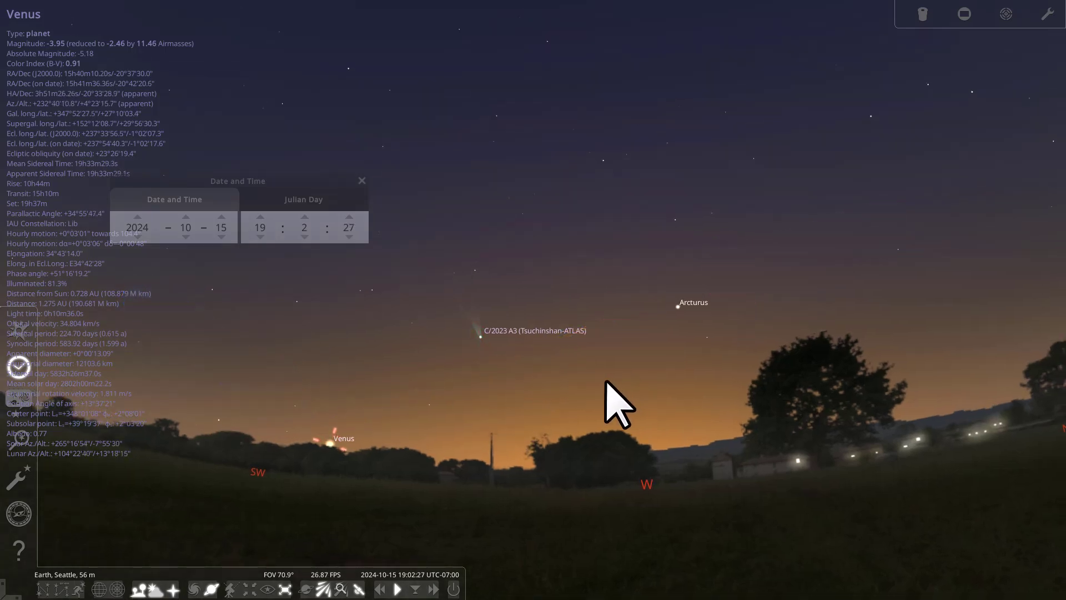
Select comet C/2023 A3 in the twilight sky, center the view on it and examine its coma and tails up close
left_click_drag(606, 381, 635, 375)
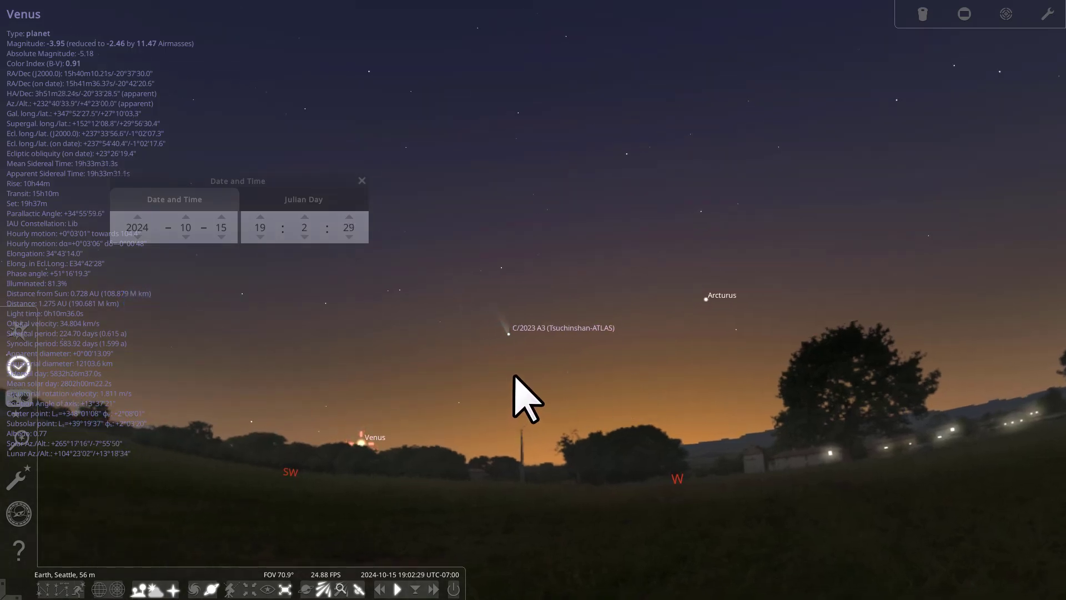
scroll(512, 369, "up", 5)
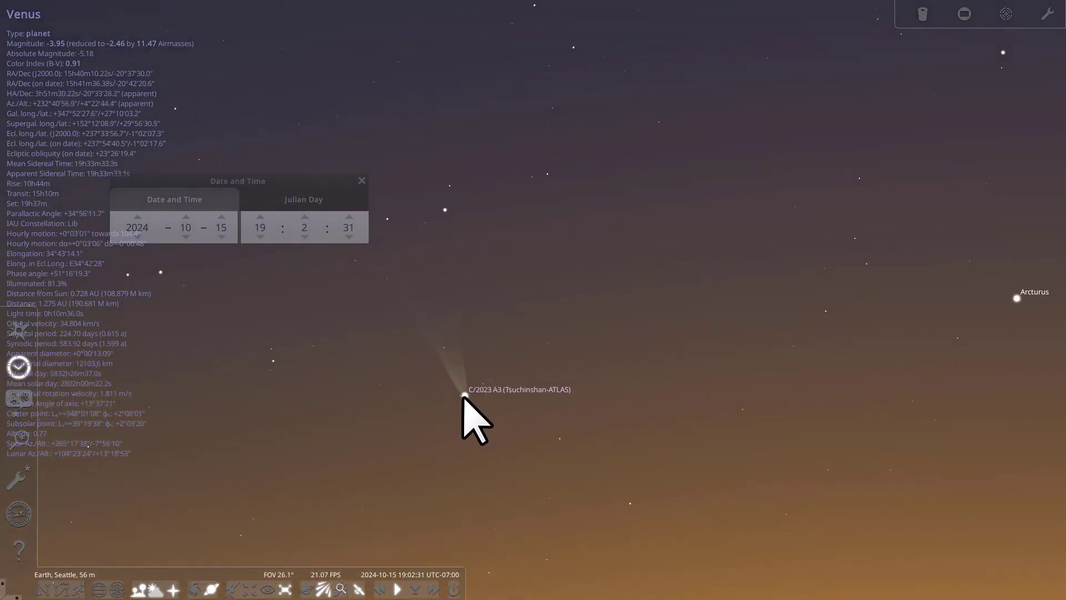
left_click(464, 395)
key("space")
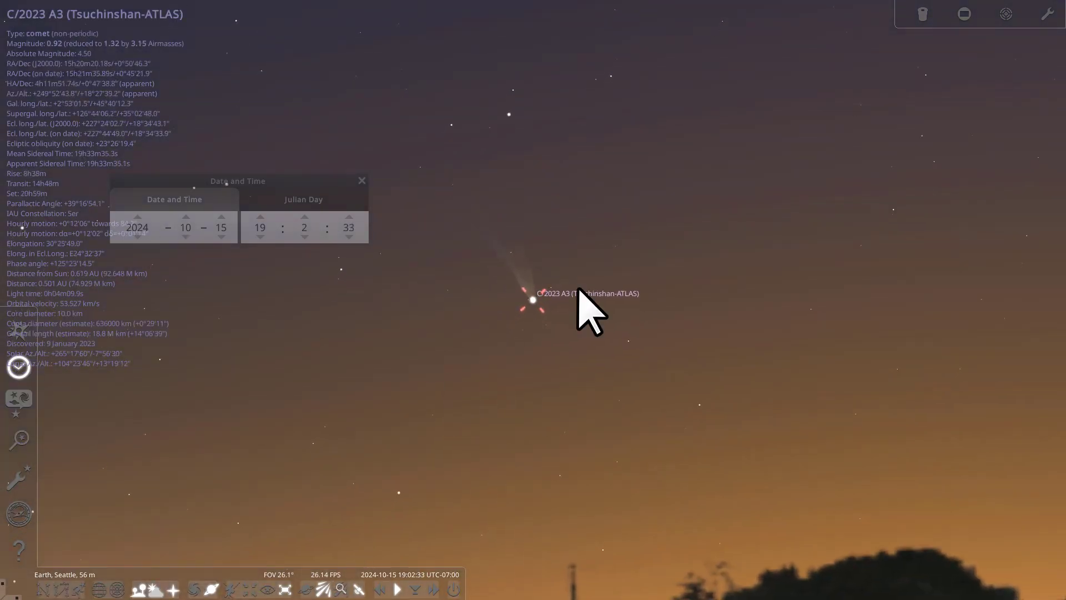
scroll(532, 334, "up", 15)
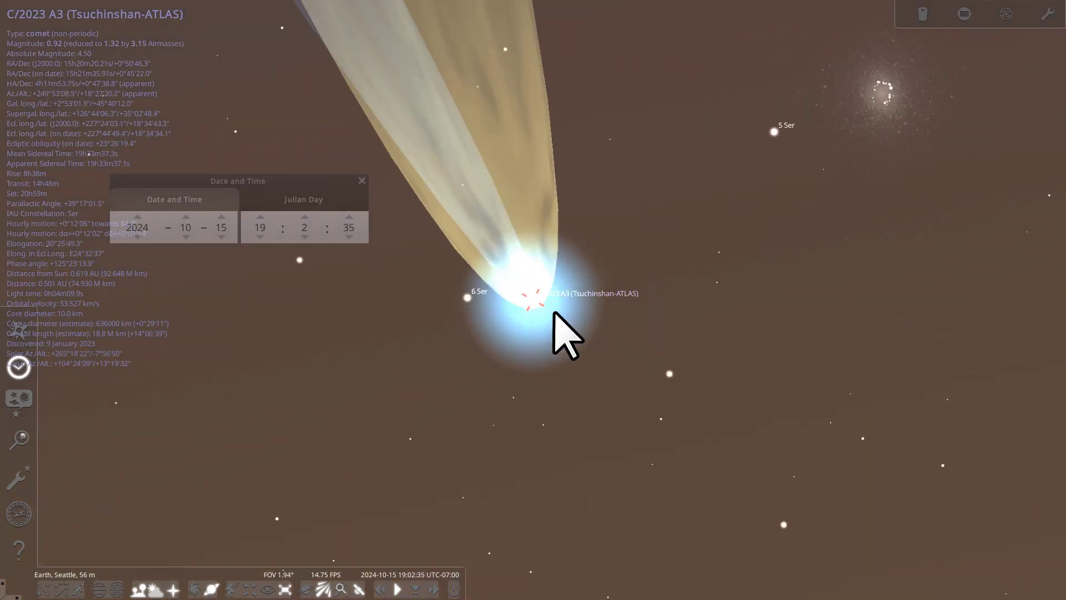
scroll(553, 312, "up", 3)
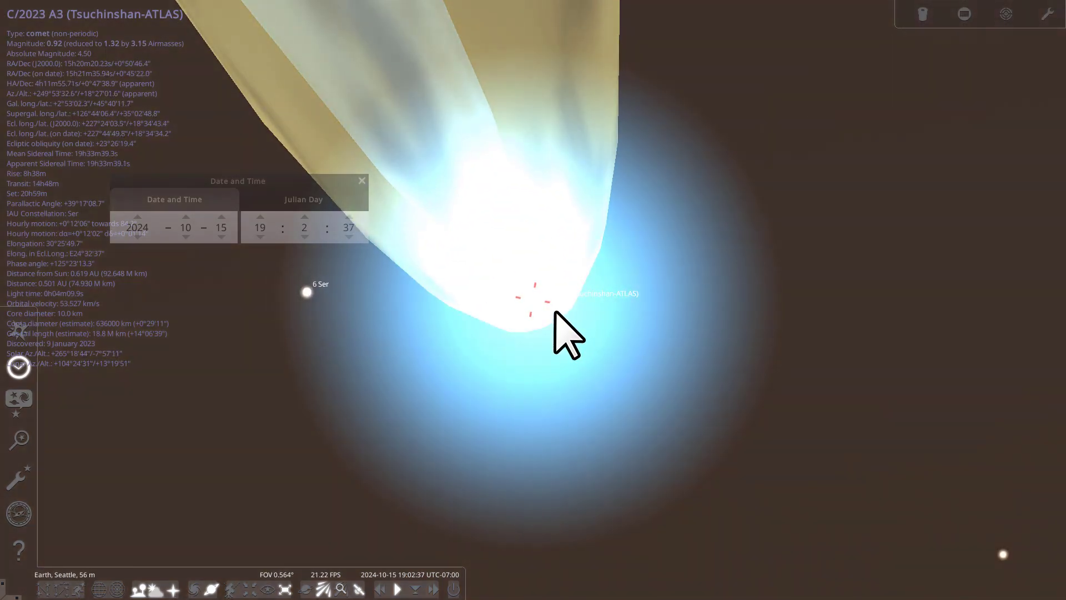
Return to a wide view of the western horizon and examine where the comet stands relative to Venus and the landscape
scroll(555, 312, "down", 12)
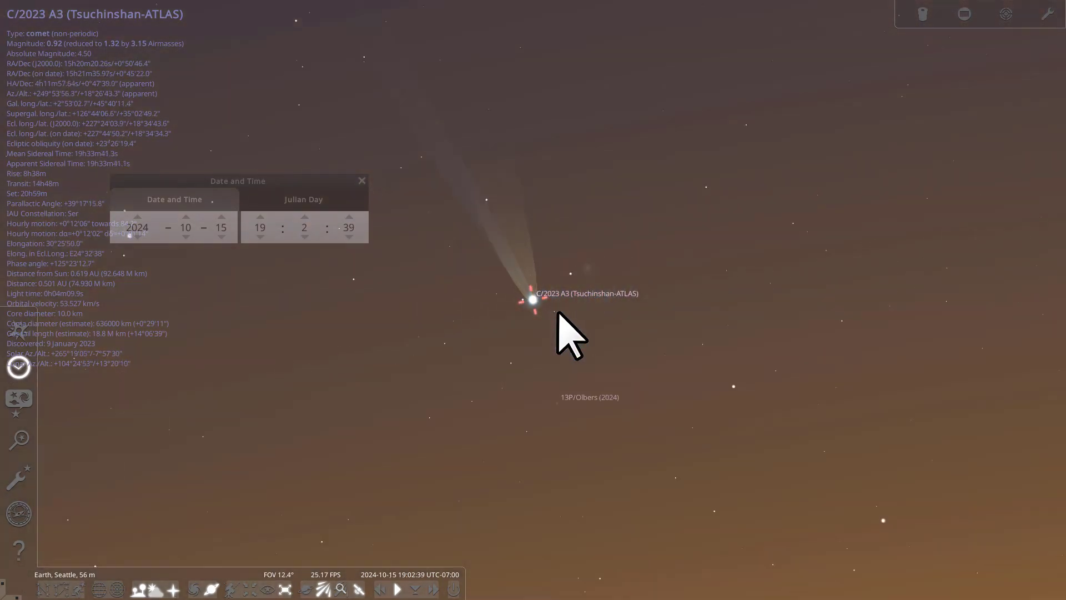
scroll(571, 335, "down", 8)
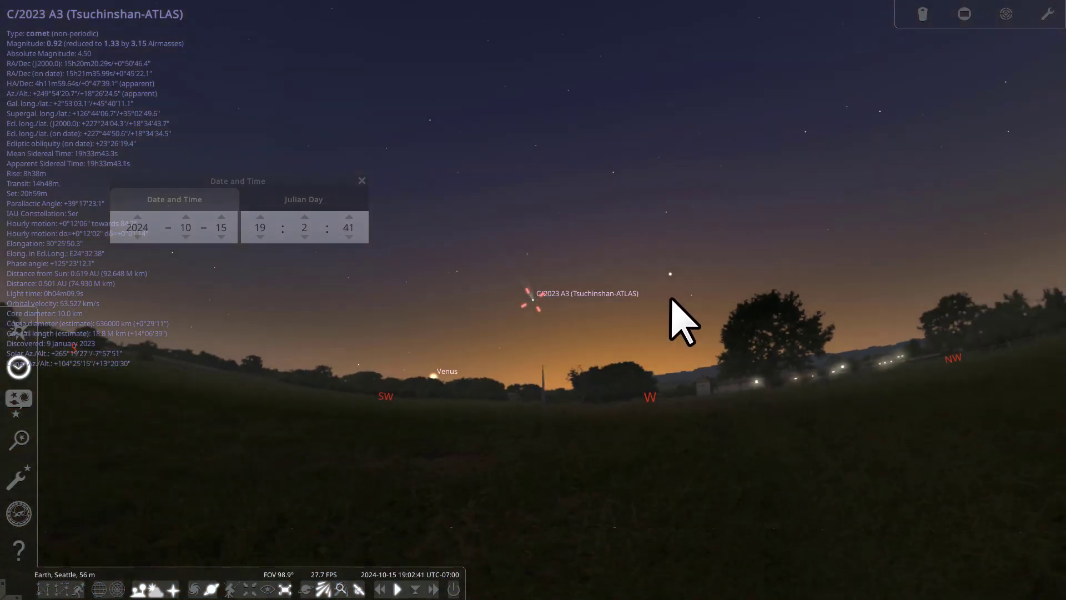
mouse_move(670, 298)
left_mouse_down()
mouse_move(638, 369)
mouse_move(657, 326)
mouse_move(651, 307)
left_mouse_up()
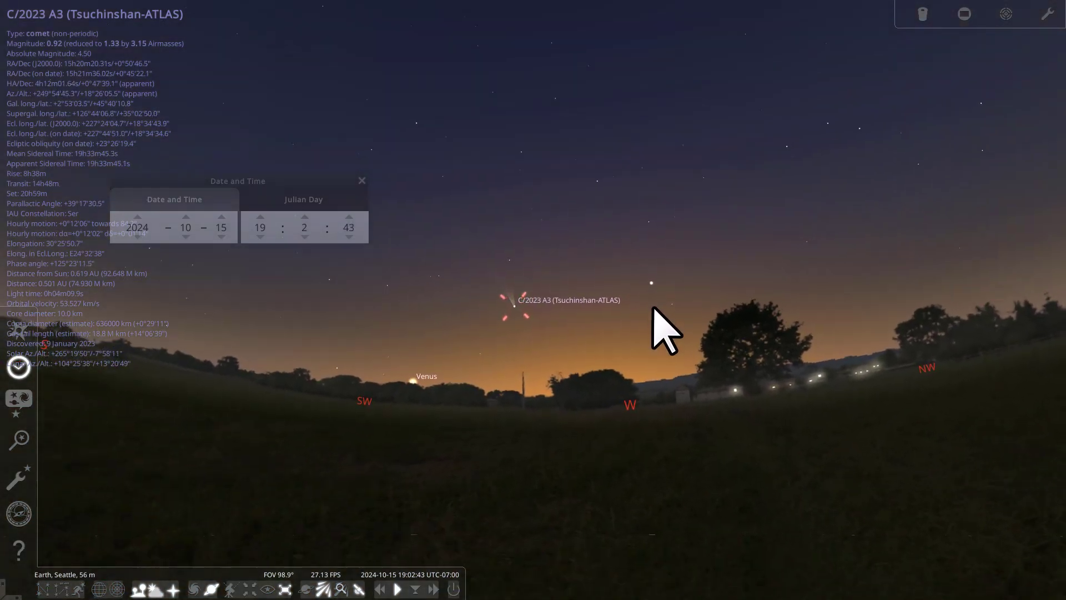